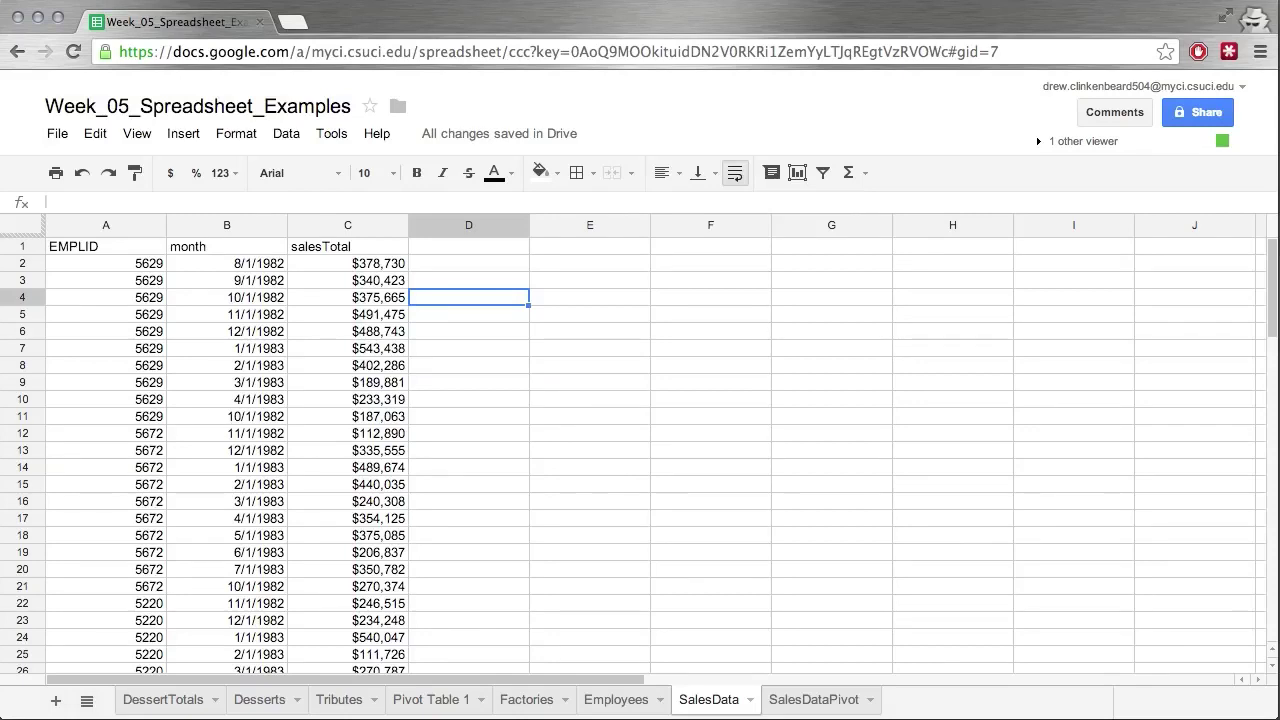
{"action": "type", "text": "="}
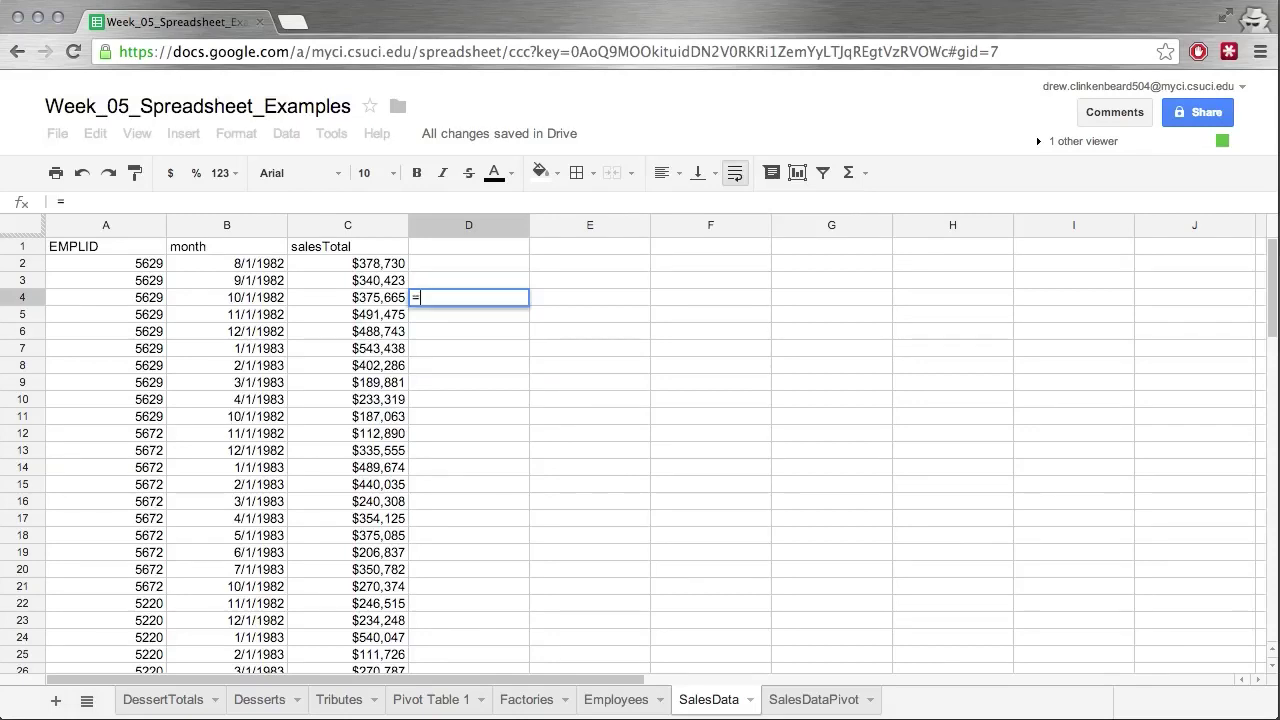
{"action": "type", "text": "ifeerror"}
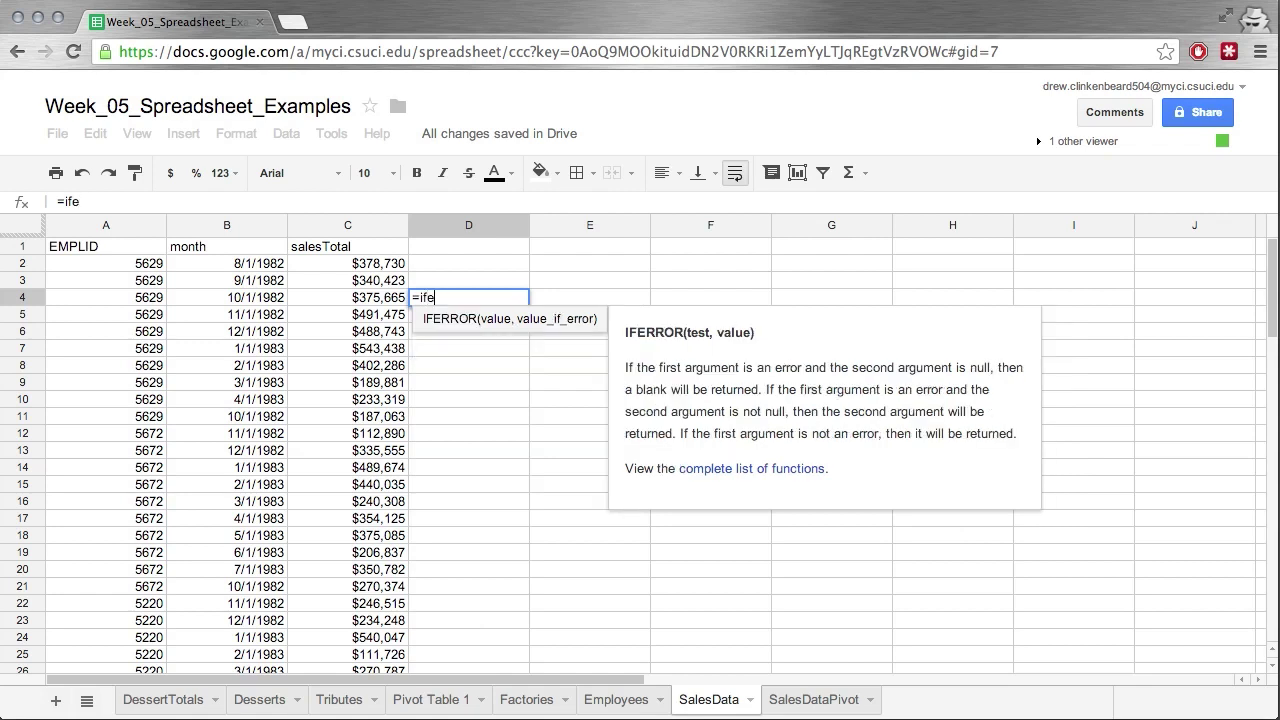
{"action": "key", "text": "BackSpace"}
{"action": "key", "text": "BackSpace"}
{"action": "key", "text": "BackSpace"}
{"action": "key", "text": "BackSpace"}
{"action": "key", "text": "BackSpace"}
{"action": "type", "text": "rror(e4/e5,\"No Divide by zero\")"}
{"action": "left_click", "coordinate": [632, 297]}
{"action": "key", "text": "Escape"}
Enter the formula =iferror(e4/e5,"No Divide By Zero") in cell D4 of the SalesData sheet.
{"action": "type", "text": "=iferror(e5/e6"}
{"action": "key", "text": "BackSpace"}
{"action": "key", "text": "BackSpace"}
{"action": "key", "text": "BackSpace"}
{"action": "key", "text": "BackSpace"}
{"action": "key", "text": "BackSpace"}
{"action": "type", "text": "e4/e5,\"No Divide By Zero\")"}
{"action": "left_click", "coordinate": [632, 310]}
Enter 15 in cell E4 and 2 in cell E5 as test values for the division.
{"action": "key", "text": "Up"}
{"action": "key", "text": "Down"}
{"action": "key", "text": "Up"}
{"action": "key", "text": "Down"}
{"action": "key", "text": "Up"}
{"action": "type", "text": "15"}
{"action": "key", "text": "Return"}
{"action": "type", "text": "2"}
Replace the test values with 10 in cell E4 and 20 in cell E5.
{"action": "key", "text": "Up"}
{"action": "type", "text": "10"}
{"action": "key", "text": "Return"}
{"action": "type", "text": "20"}
{"action": "key", "text": "Return"}
Change the test values to 20 in cell E4 and 10 in cell E5.
{"action": "key", "text": "Up"}
{"action": "key", "text": "Up"}
{"action": "type", "text": "20"}
{"action": "key", "text": "Return"}
{"action": "type", "text": "10"}
{"action": "key", "text": "Return"}
Set the divisor in cell E5 to 0 and check the IFERROR result in D4.
{"action": "key", "text": "Up"}
{"action": "key", "text": "Up"}
{"action": "key", "text": "Down"}
{"action": "type", "text": "0"}
{"action": "key", "text": "Return"}
{"action": "key", "text": "Up"}
{"action": "key", "text": "Up"}
{"action": "key", "text": "Left"}
{"action": "key", "text": "Right"}
{"action": "key", "text": "Left"}
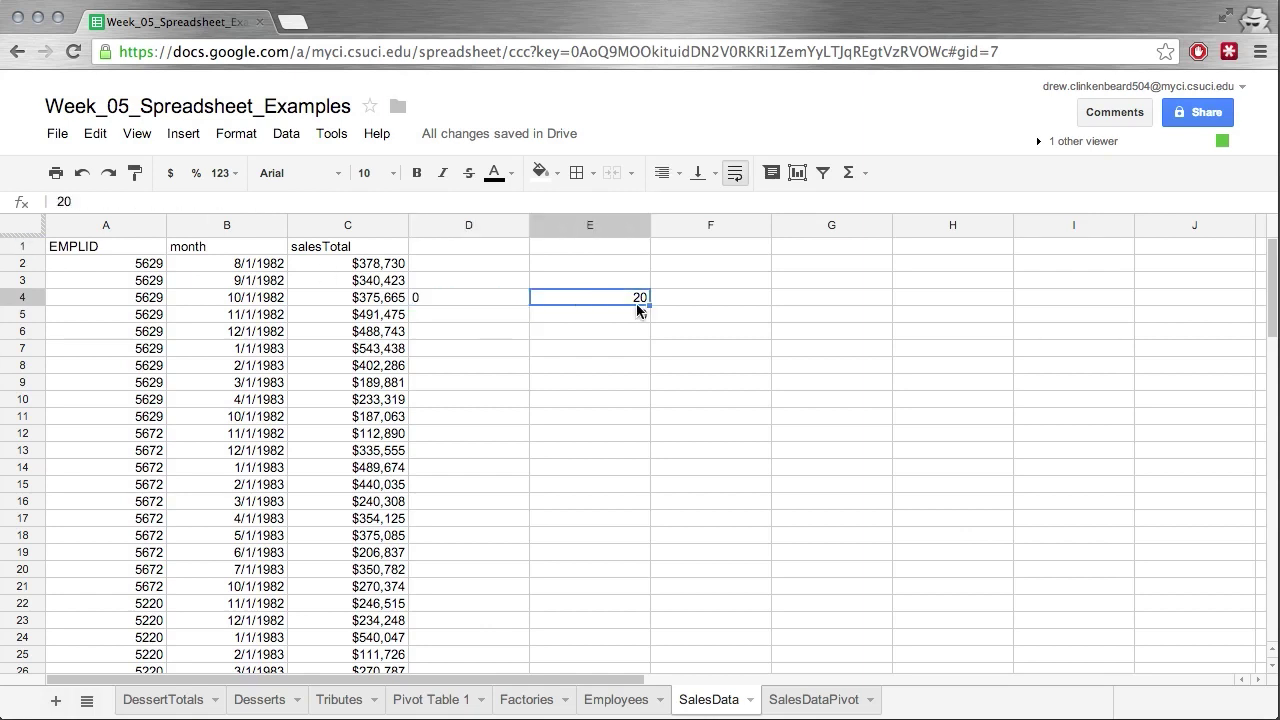
Remove the division by E5 from the IFERROR formula in cell D4.
{"action": "key", "text": "ctrl+y"}
{"action": "left_click", "coordinate": [500, 294]}
{"action": "left_click", "coordinate": [608, 287]}
{"action": "left_click", "coordinate": [606, 296]}
{"action": "left_click", "coordinate": [459, 297]}
{"action": "left_click", "coordinate": [616, 297]}
{"action": "left_click", "coordinate": [459, 299]}
{"action": "left_click", "coordinate": [121, 201]}
{"action": "key", "text": "Delete"}
{"action": "key", "text": "Delete"}
{"action": "key", "text": "BackSpace"}
{"action": "key", "text": "Return"}
Enter the empty formula =sum() in cell E4 to test the IFERROR formula.
{"action": "key", "text": "Right"}
{"action": "key", "text": "Up"}
{"action": "type", "text": "=sum()"}
{"action": "key", "text": "Return"}
{"action": "key", "text": "Up"}
{"action": "key", "text": "Left"}
{"action": "key", "text": "Left"}
Enter the invalid formula =average(34,cat) in cell E4 and compare it with the result in D4.
{"action": "key", "text": "Right"}
{"action": "key", "text": "Right"}
{"action": "type", "text": "=average(34,cat)"}
{"action": "key", "text": "Return"}
{"action": "key", "text": "Up"}
{"action": "key", "text": "Left"}
{"action": "key", "text": "Right"}
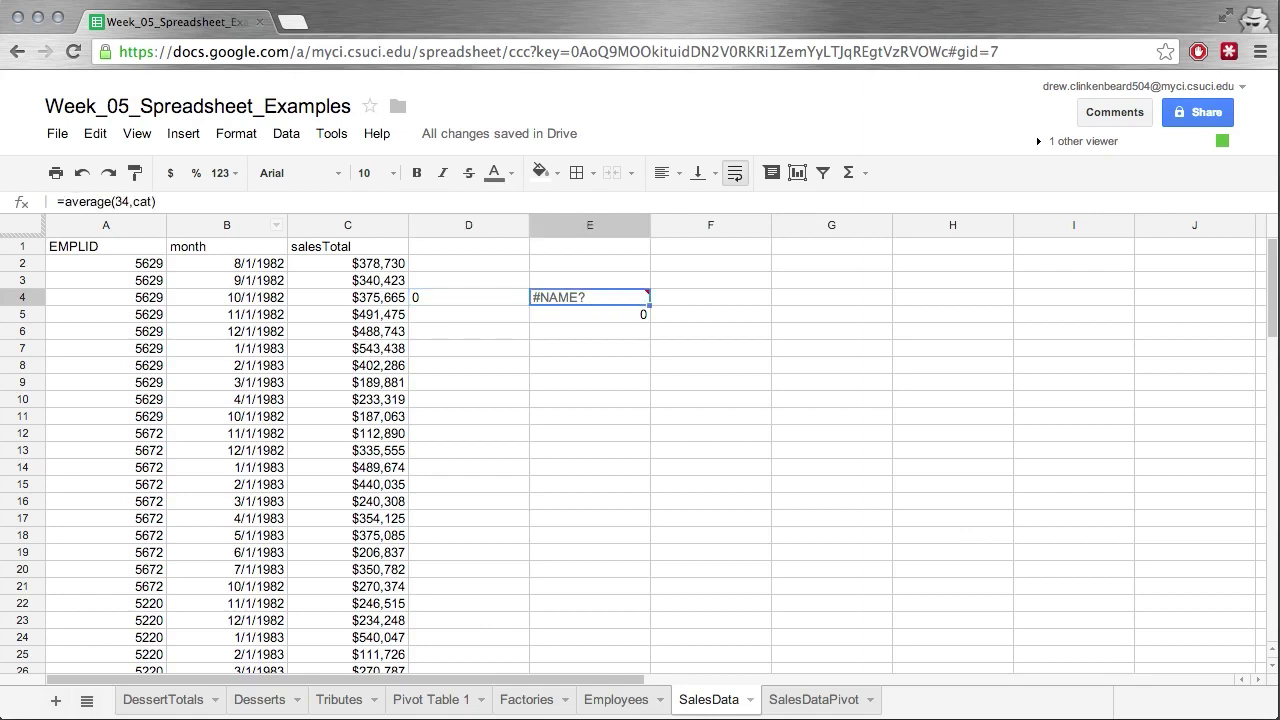
Clear the test contents from cells E4, E5 and D4.
{"action": "key", "text": "Delete"}
{"action": "key", "text": "Down"}
{"action": "key", "text": "Delete"}
{"action": "key", "text": "Up"}
{"action": "key", "text": "Left"}
{"action": "key", "text": "Delete"}
On the Employees sheet, enter =if(e5 > 34,"More than 34","Not more than 34") in cell D6.
{"action": "left_click", "coordinate": [616, 699]}
{"action": "left_click", "coordinate": [442, 335]}
{"action": "type", "text": "=if"}
{"action": "type", "text": "(e5 > 34,\"More than 34\","}
{"action": "type", "text": "\"Not more than 34\")"}
{"action": "key", "text": "Return"}
Test the IF formula by entering 36 in cell E5 and replacing it with -5.
{"action": "key", "text": "Up"}
{"action": "key", "text": "Right"}
{"action": "key", "text": "Up"}
{"action": "type", "text": "36"}
{"action": "key", "text": "Return"}
{"action": "key", "text": "Up"}
{"action": "type", "text": "-5"}
{"action": "key", "text": "Return"}
Enter the text Fox in cell E5 and check how the IF formula in D6 handles it.
{"action": "key", "text": "Up"}
{"action": "type", "text": "Fox"}
{"action": "key", "text": "Return"}
{"action": "key", "text": "Up"}
{"action": "key", "text": "Down"}
{"action": "key", "text": "Left"}
{"action": "key", "text": "Up"}
{"action": "key", "text": "Right"}
Add data validation to cell E5 that accepts only numbers between -999 and 100000 and rejects invalid input.
{"action": "right_click", "coordinate": [550, 316]}
{"action": "left_click", "coordinate": [652, 601]}
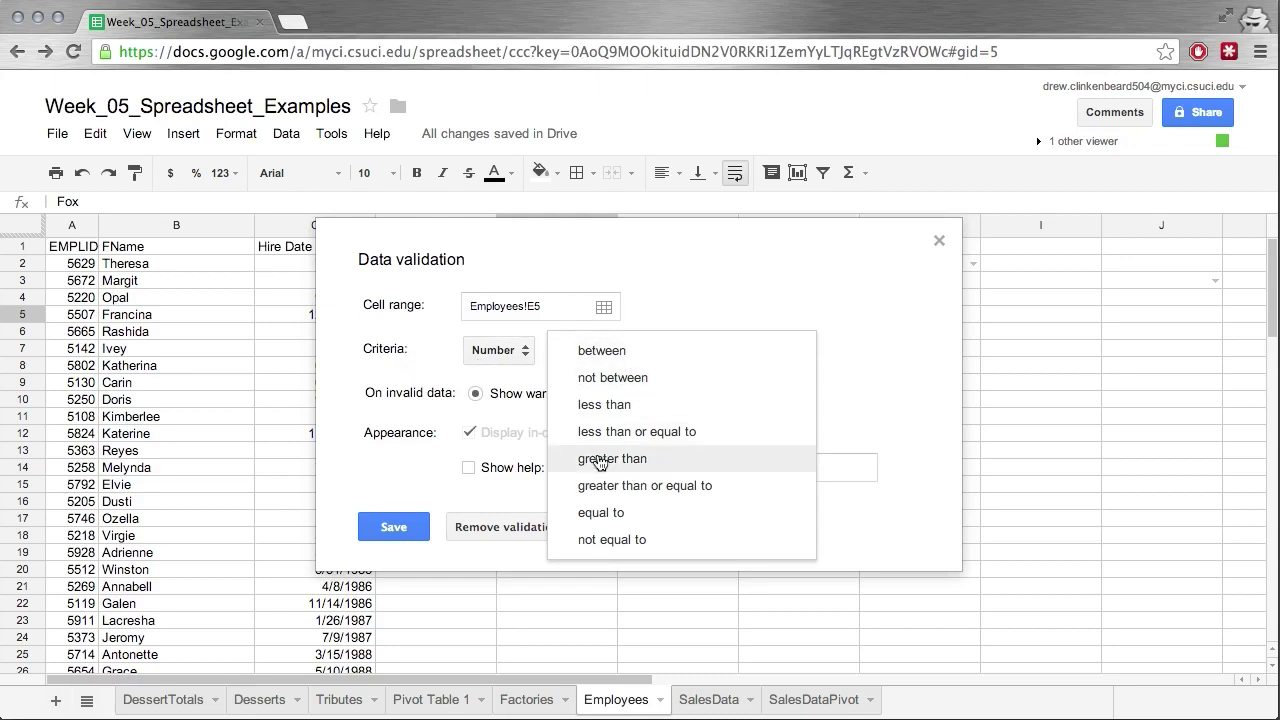
{"action": "left_click", "coordinate": [620, 362]}
{"action": "left_click", "coordinate": [658, 356]}
{"action": "type", "text": "-999"}
{"action": "left_click", "coordinate": [775, 349]}
{"action": "type", "text": "100000"}
{"action": "left_click", "coordinate": [640, 393]}
{"action": "left_click", "coordinate": [395, 527]}
Replace the text in cell E5 with the number 20.
{"action": "mouse_move", "coordinate": [554, 318]}
{"action": "double_click", "coordinate": [554, 318]}
{"action": "key", "text": "BackSpace"}
{"action": "key", "text": "BackSpace"}
{"action": "key", "text": "BackSpace"}
{"action": "type", "text": "20"}
{"action": "key", "text": "Return"}
Try to enter the text goldfish in the validated cell E5.
{"action": "key", "text": "Up"}
{"action": "type", "text": "golkd"}
{"action": "key", "text": "BackSpace"}
{"action": "key", "text": "BackSpace"}
{"action": "type", "text": "dfish"}
{"action": "key", "text": "Escape"}
Set cell E5 to -999, the lower limit of its validation range.
{"action": "key", "text": "BackSpace"}
{"action": "key", "text": "BackSpace"}
{"action": "type", "text": "-999"}
{"action": "key", "text": "Return"}
{"action": "key", "text": "Up"}
{"action": "key", "text": "Down"}
{"action": "key", "text": "Up"}
{"action": "key", "text": "Down"}
{"action": "key", "text": "Left"}
{"action": "key", "text": "Right"}
{"action": "left_click", "coordinate": [552, 319]}
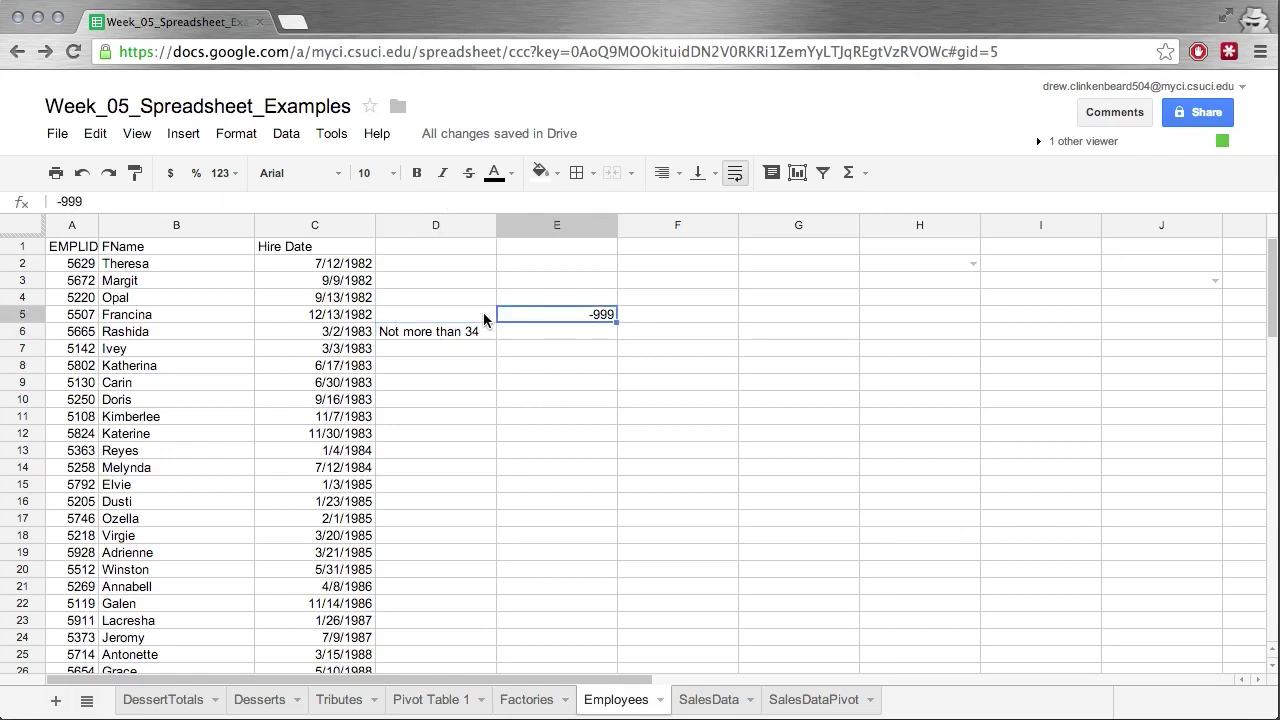